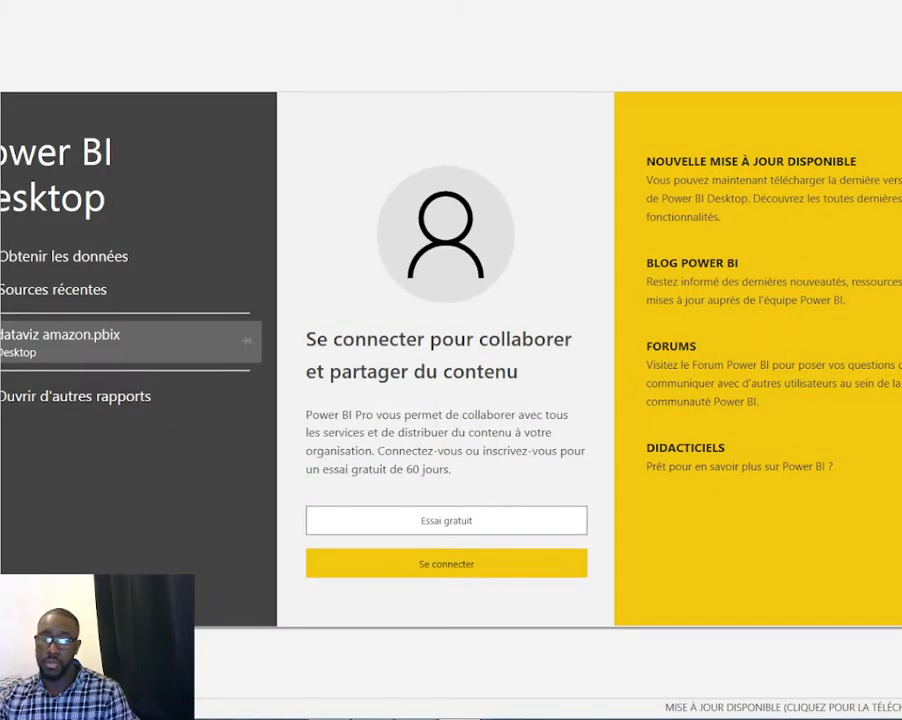
Step: Dismiss the start screen and examine the Boulanger store list on the sitedesmarques.com page in Chrome
{"action": "key", "text": "Escape"}
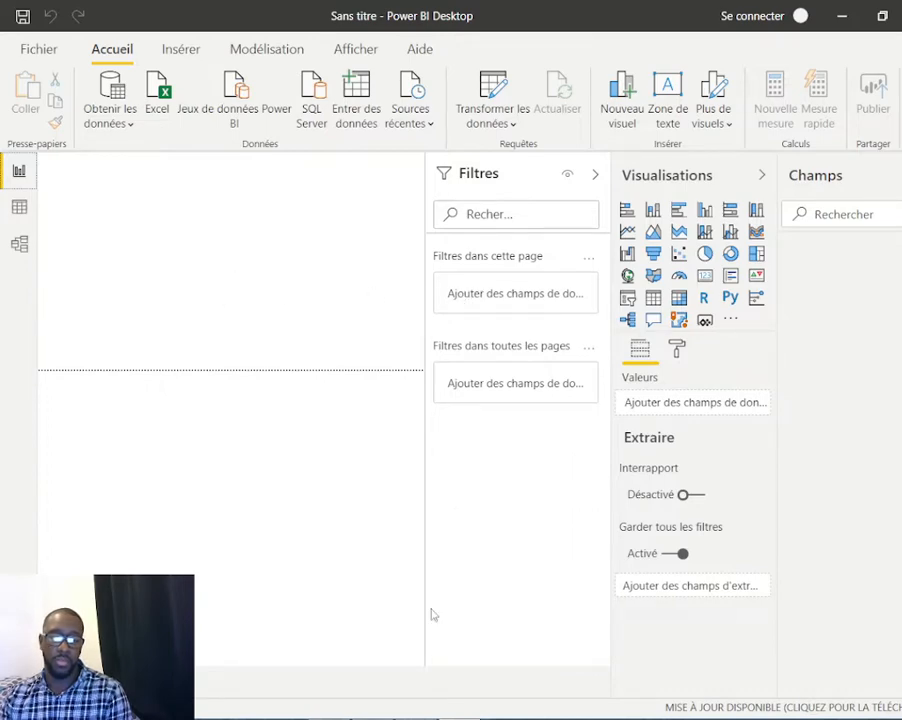
{"action": "key", "text": "alt+Tab"}
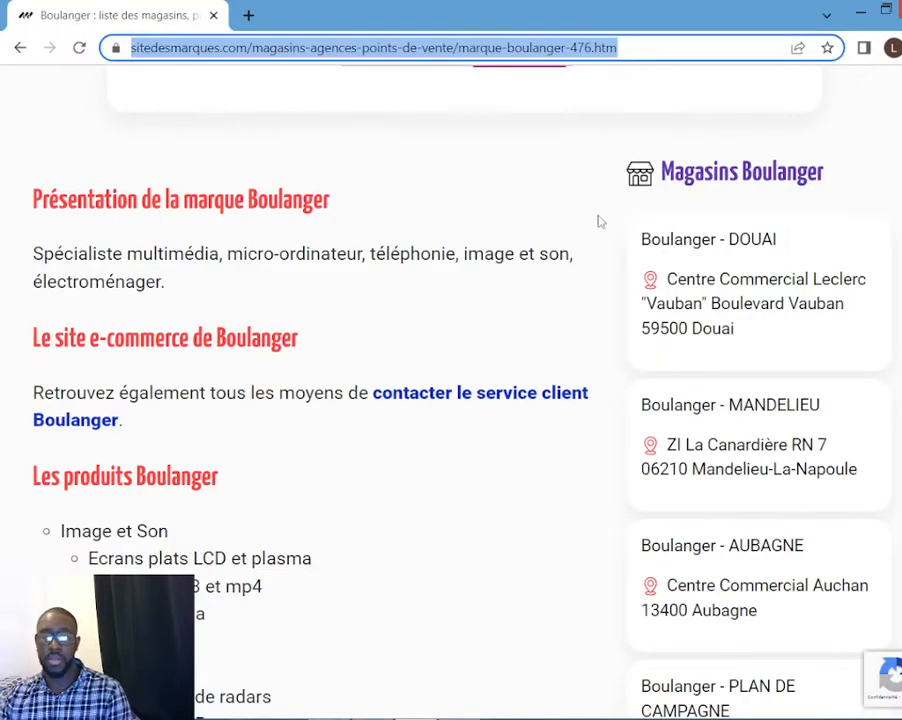
{"action": "left_click", "coordinate": [385, 163]}
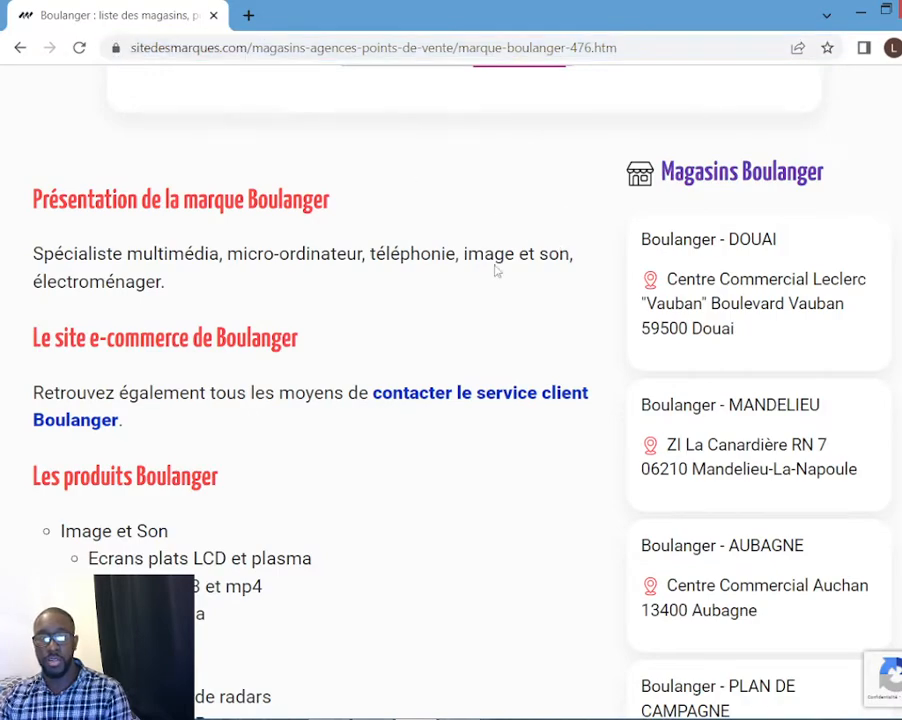
{"action": "scroll", "coordinate": [497, 270], "scroll_direction": "down", "scroll_amount": 1}
{"action": "scroll", "coordinate": [512, 284], "scroll_direction": "up", "scroll_amount": 4}
{"action": "scroll", "coordinate": [629, 259], "scroll_direction": "down", "scroll_amount": 3}
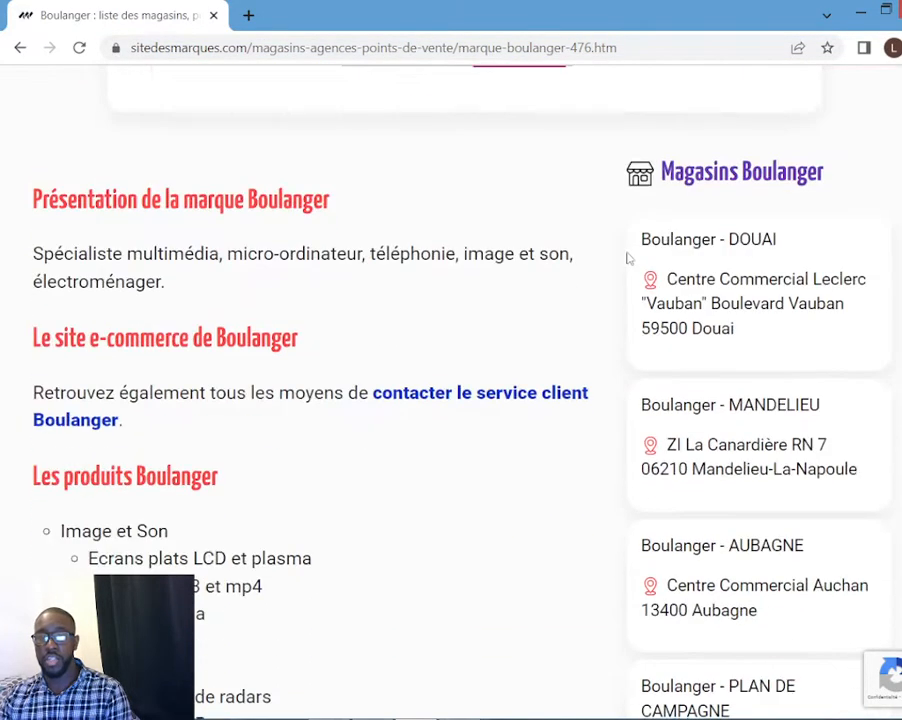
{"action": "scroll", "coordinate": [402, 264], "scroll_direction": "down", "scroll_amount": 2}
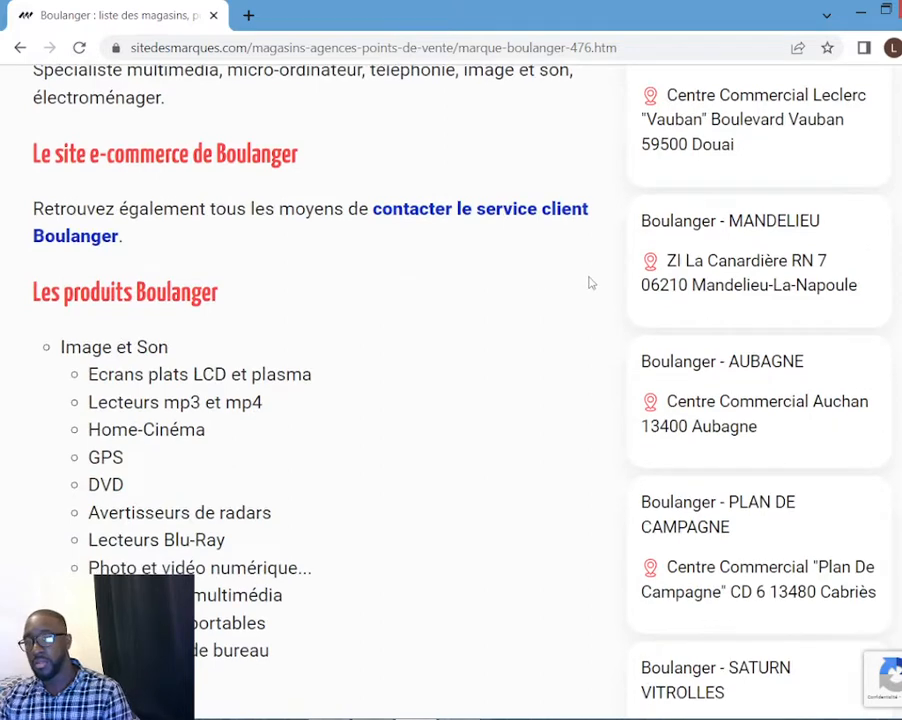
{"action": "scroll", "coordinate": [586, 282], "scroll_direction": "up", "scroll_amount": 3}
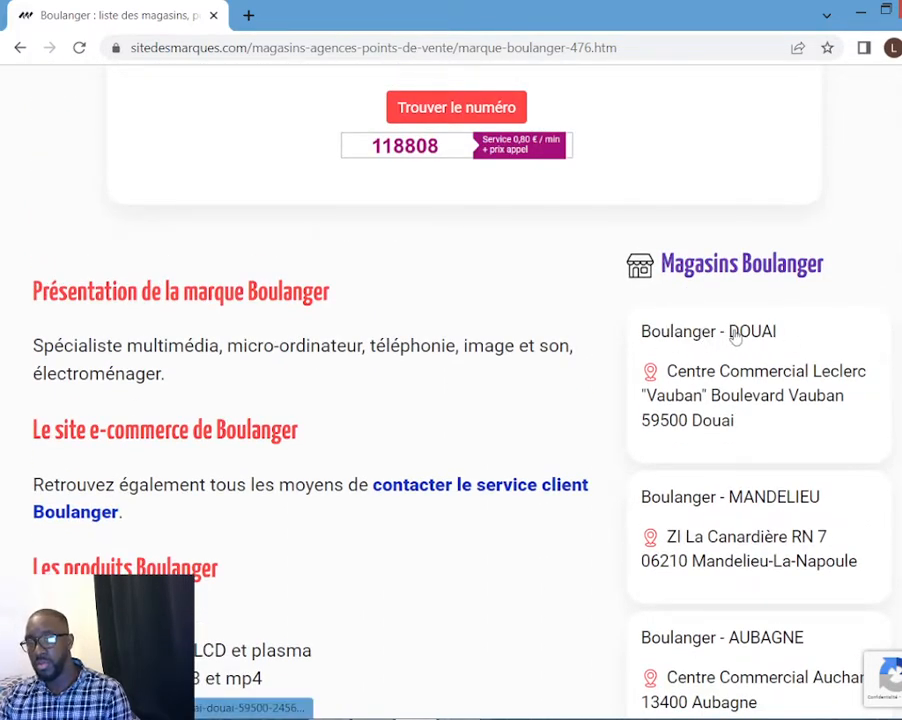
{"action": "scroll", "coordinate": [815, 310], "scroll_direction": "down", "scroll_amount": 2}
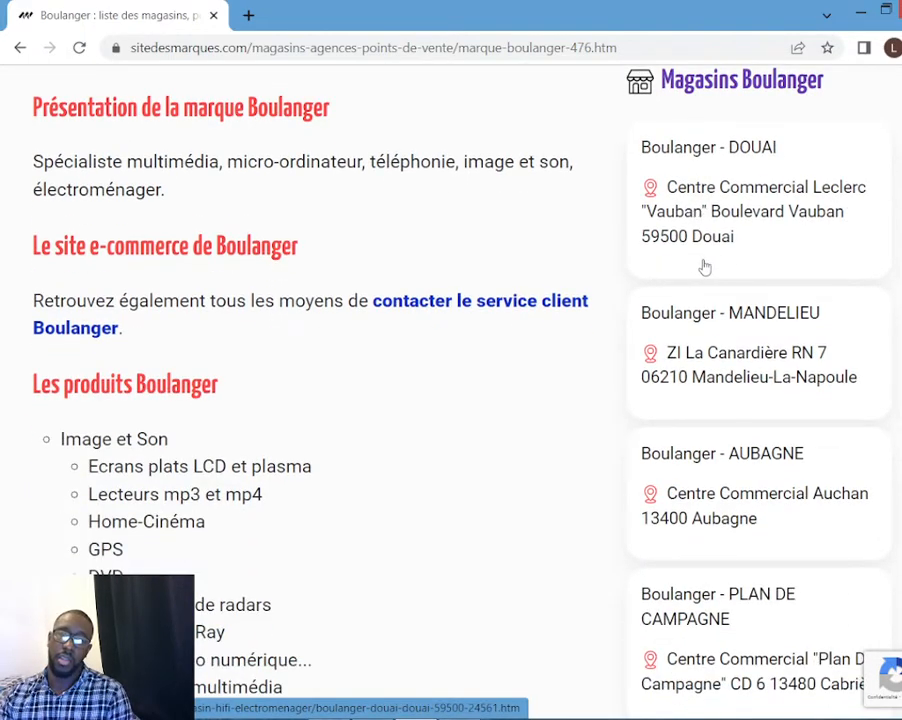
{"action": "scroll", "coordinate": [705, 267], "scroll_direction": "down", "scroll_amount": 15}
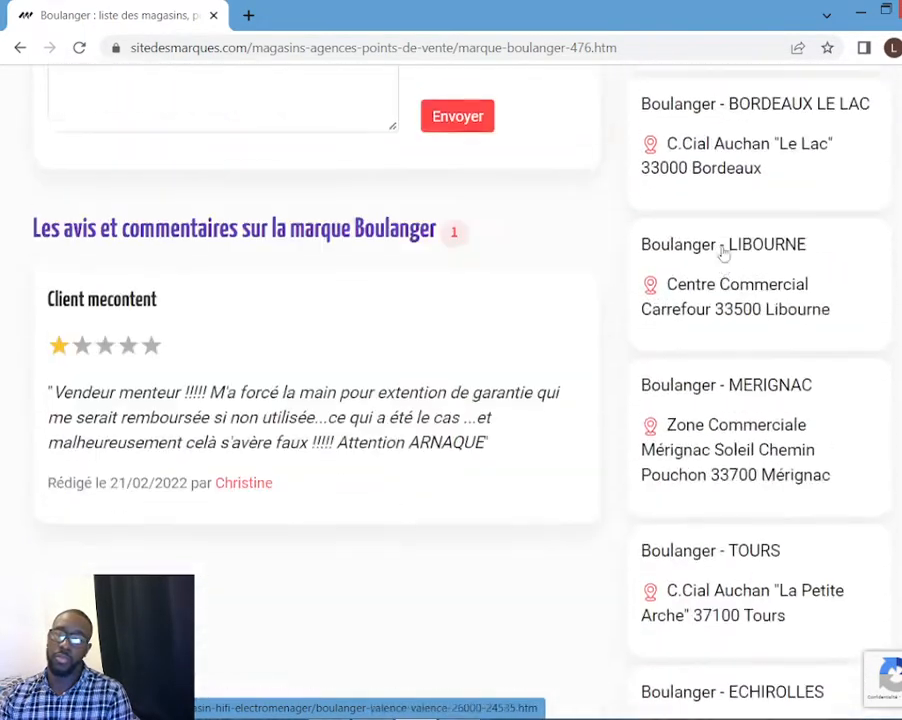
{"action": "scroll", "coordinate": [723, 254], "scroll_direction": "up", "scroll_amount": 15}
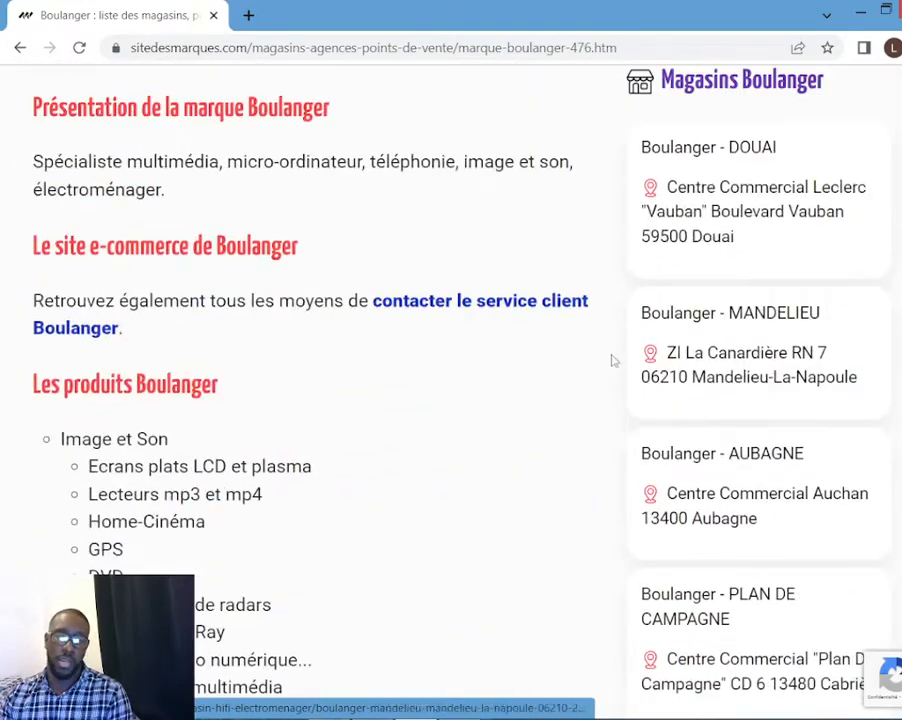
Step: Switch back to Power BI Desktop and start a new data import from a Web source
{"action": "key", "text": "alt+Tab"}
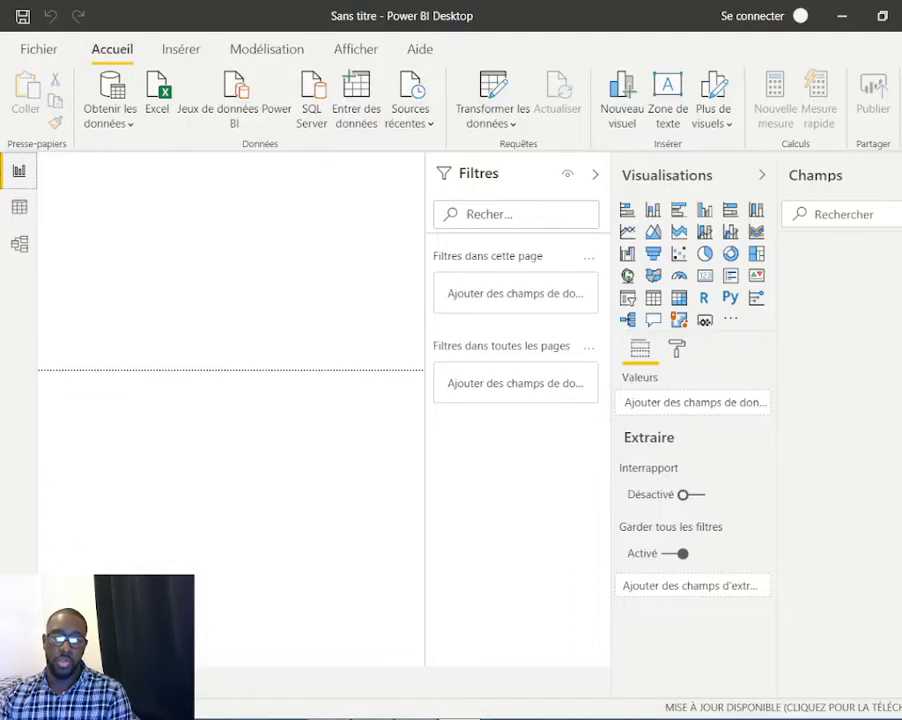
{"action": "left_click", "coordinate": [129, 127]}
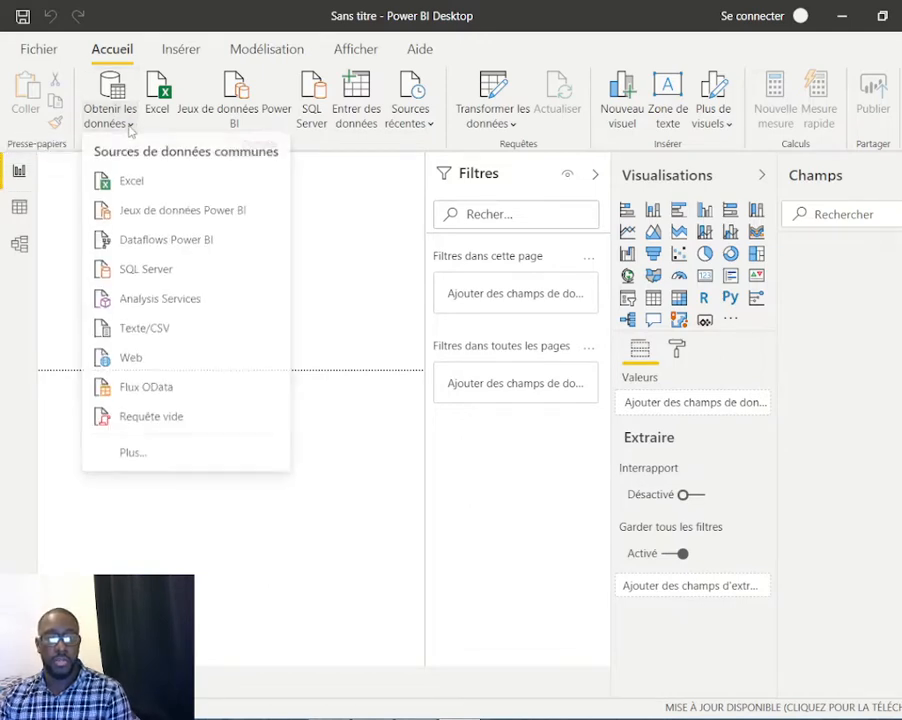
{"action": "left_click", "coordinate": [161, 366]}
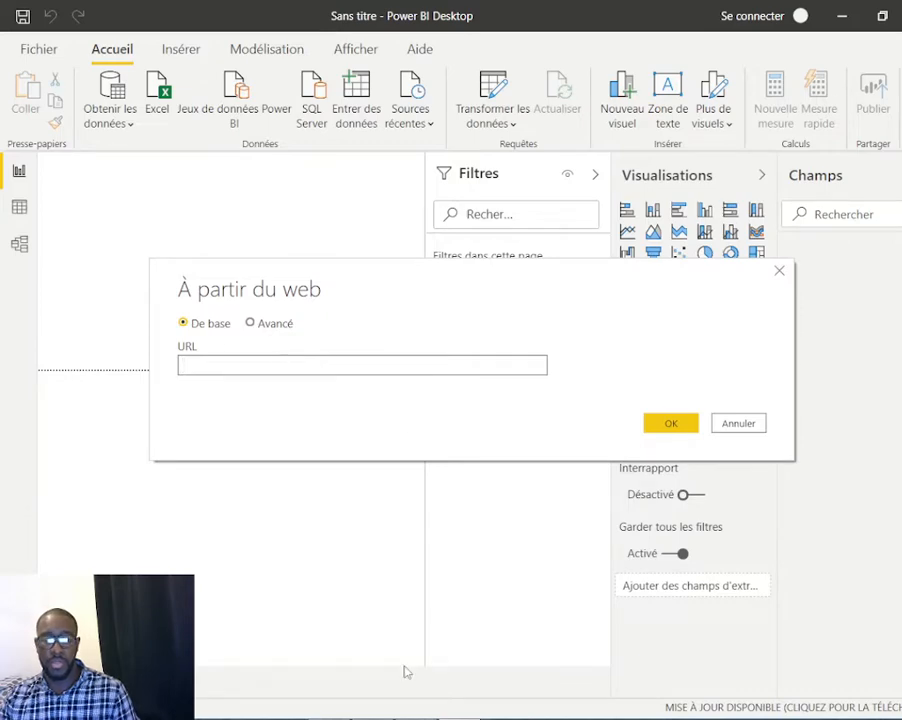
Step: Copy the Boulanger store page's address from Chrome and connect to it as the basic Web source URL
{"action": "left_click", "coordinate": [399, 717]}
{"action": "left_click", "coordinate": [178, 50]}
{"action": "key", "text": "ctrl+c"}
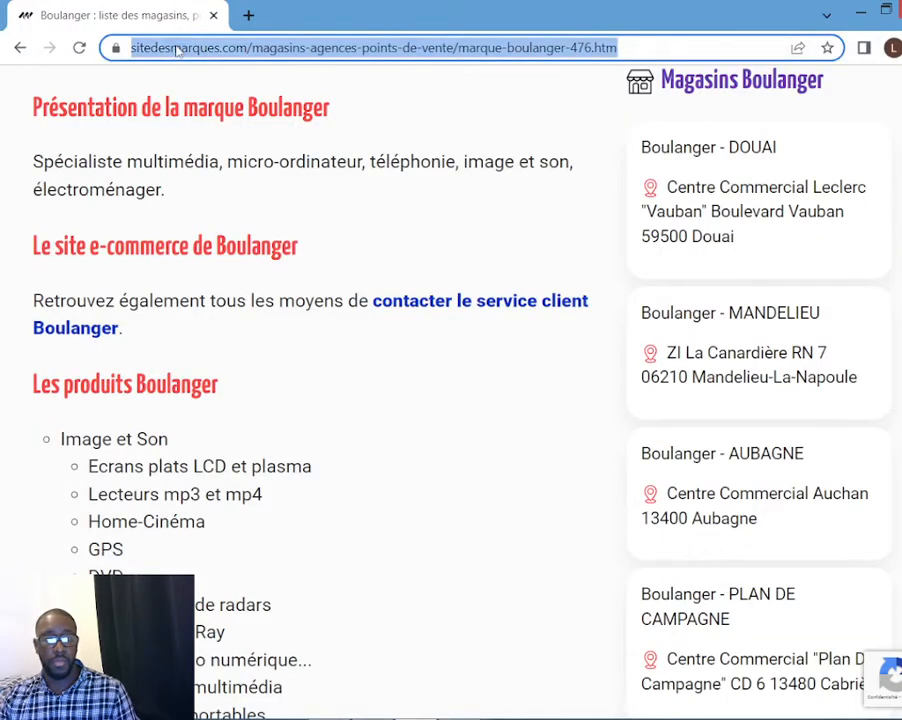
{"action": "right_click", "coordinate": [178, 50]}
{"action": "left_click", "coordinate": [268, 114]}
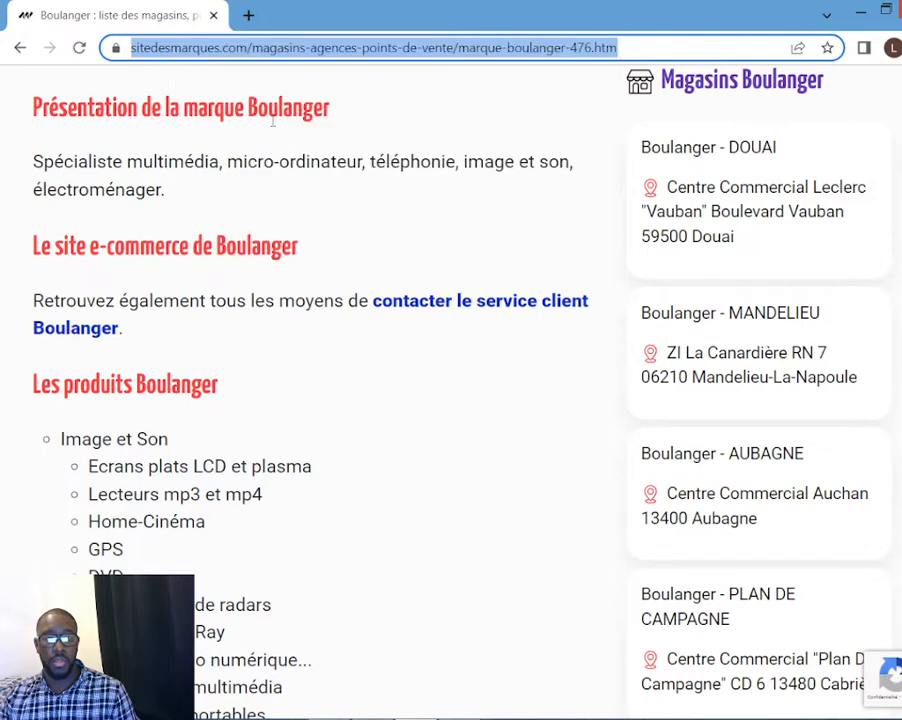
{"action": "left_click", "coordinate": [455, 717]}
{"action": "right_click", "coordinate": [312, 367]}
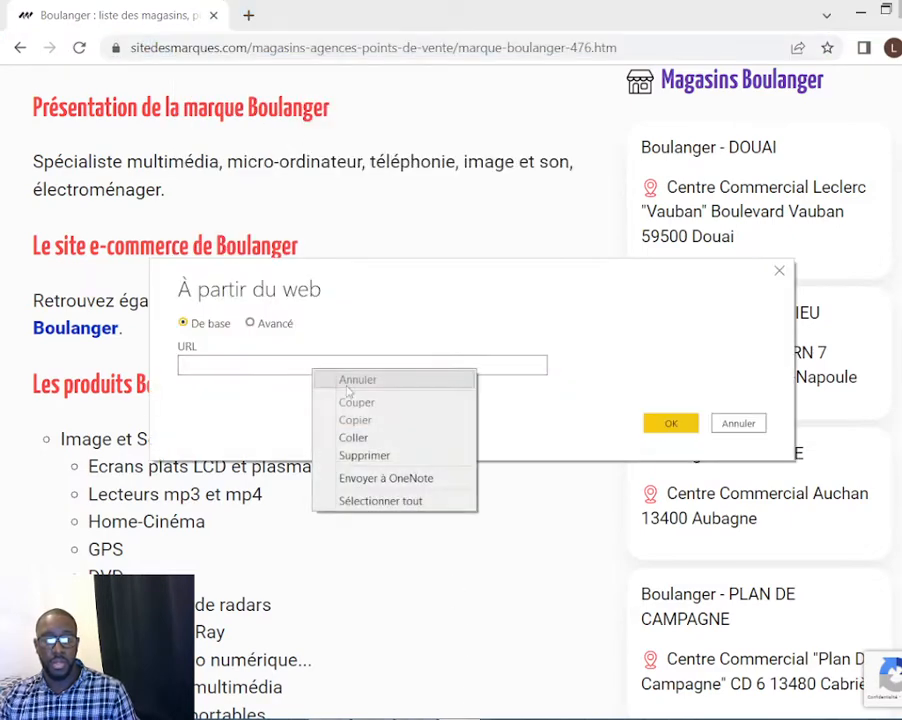
{"action": "left_click", "coordinate": [376, 434]}
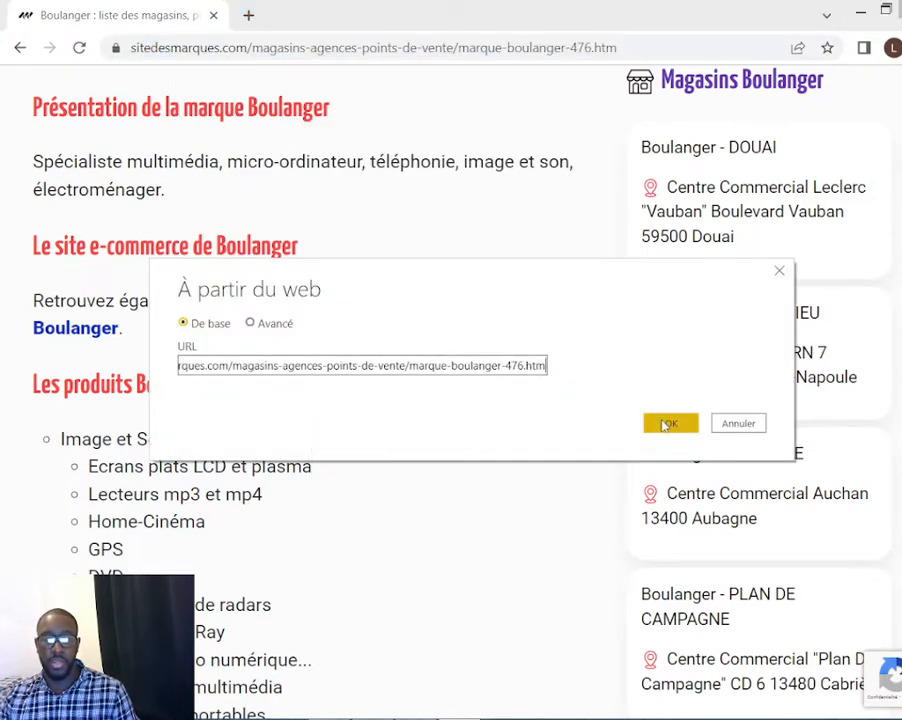
{"action": "left_click", "coordinate": [662, 425]}
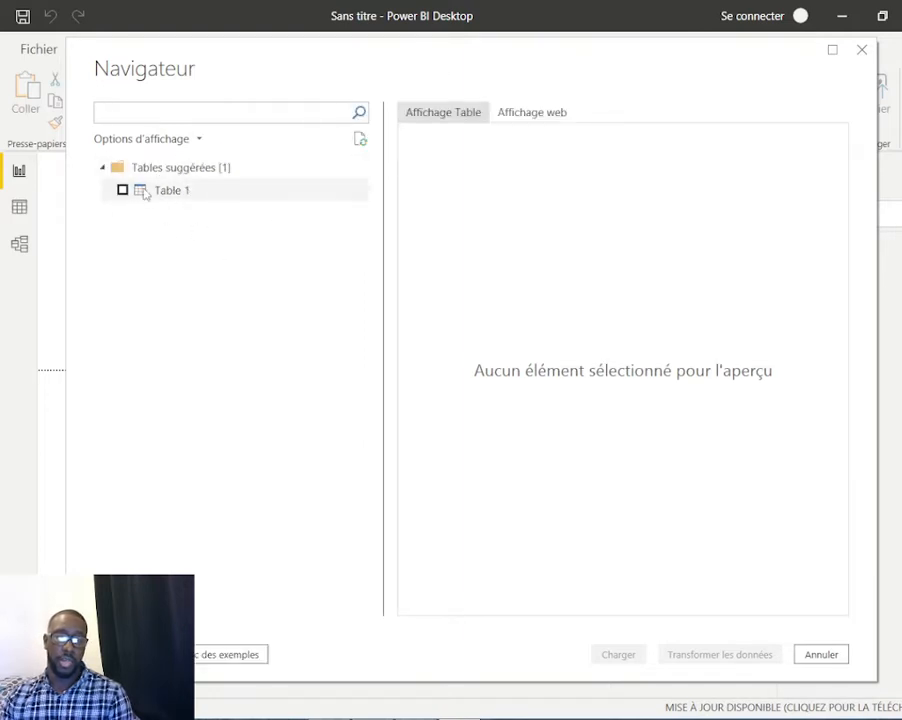
Step: Select the suggested Table 1, check its columns in the preview and load it into the report
{"action": "left_click", "coordinate": [122, 190]}
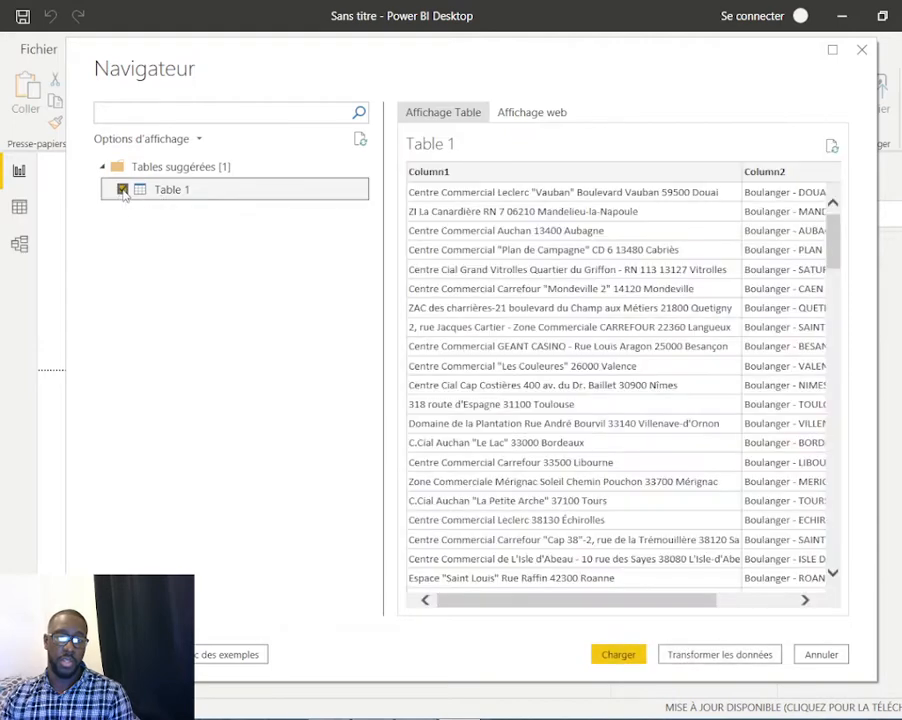
{"action": "left_click_drag", "start_coordinate": [574, 600], "coordinate": [720, 588]}
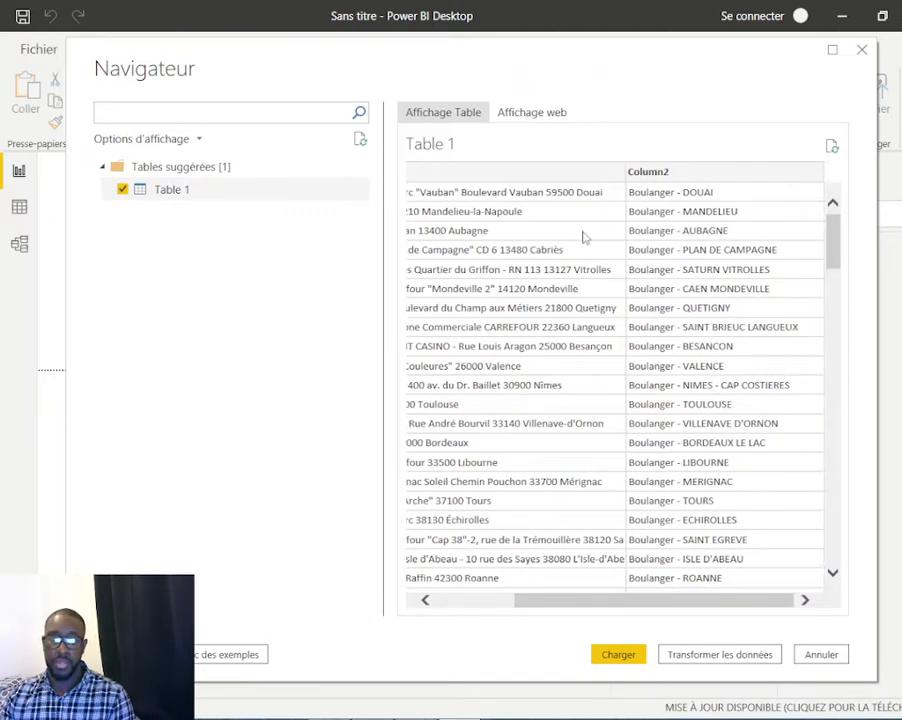
{"action": "left_click", "coordinate": [617, 655]}
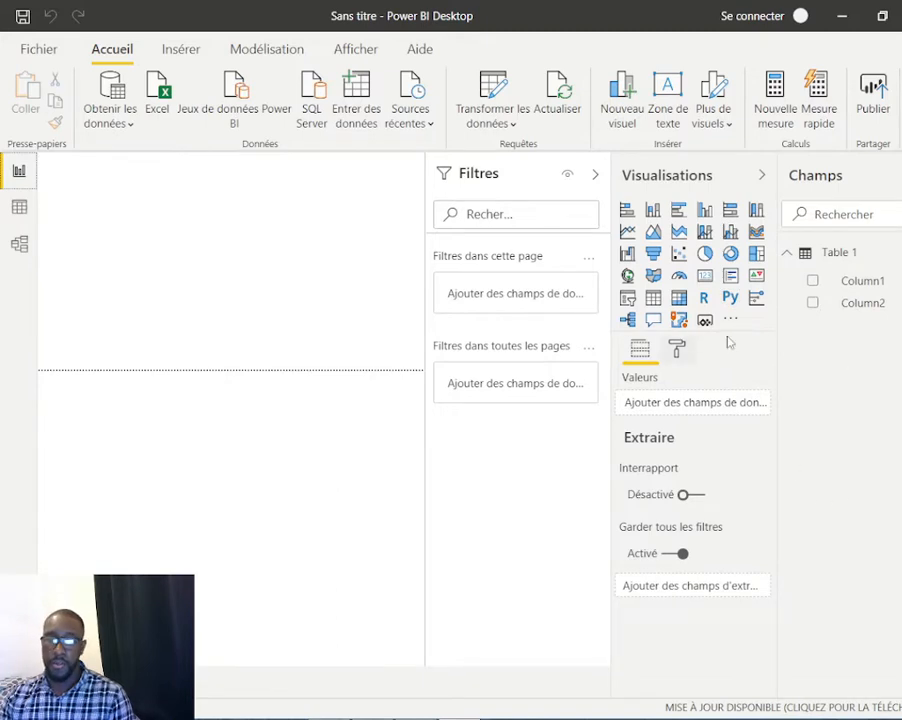
Step: Add a table visual enlarged to fill the report page, showing Column1 and Column2 of Table 1
{"action": "left_click", "coordinate": [654, 300]}
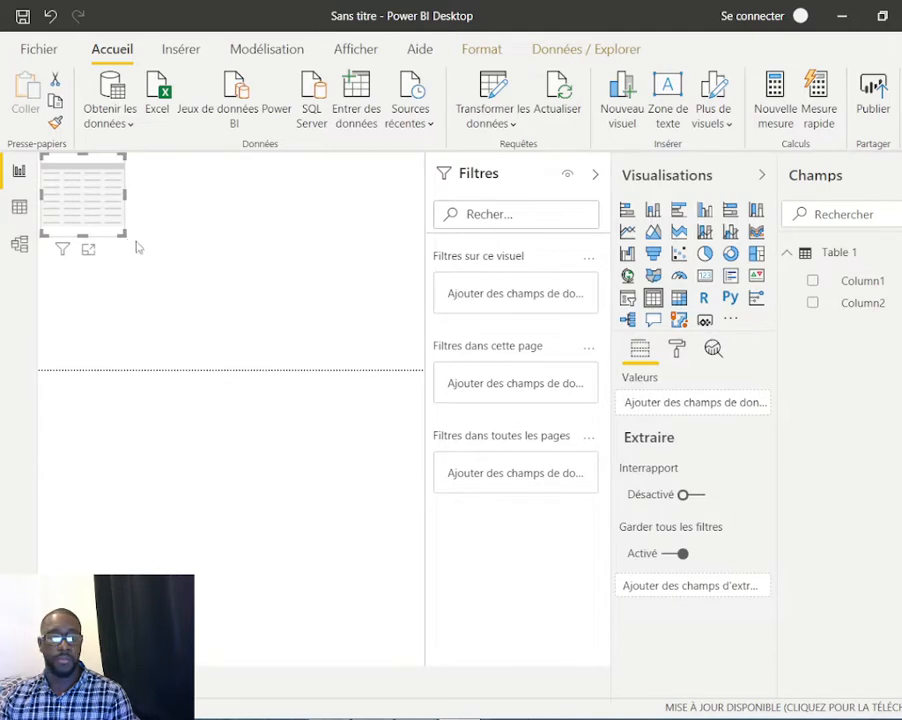
{"action": "left_click_drag", "start_coordinate": [118, 232], "coordinate": [409, 417]}
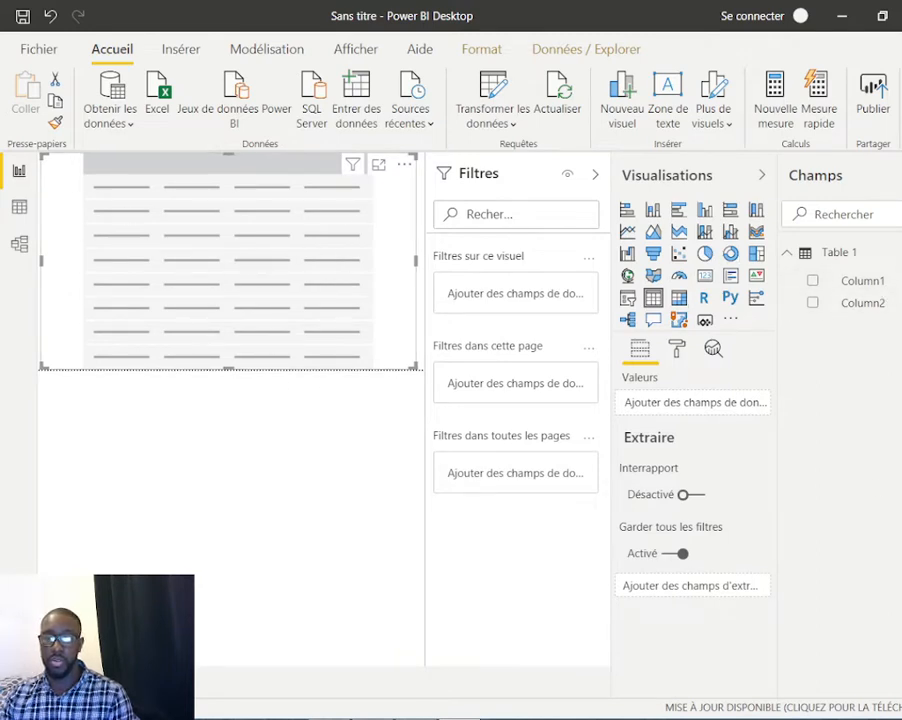
{"action": "left_click", "coordinate": [812, 281]}
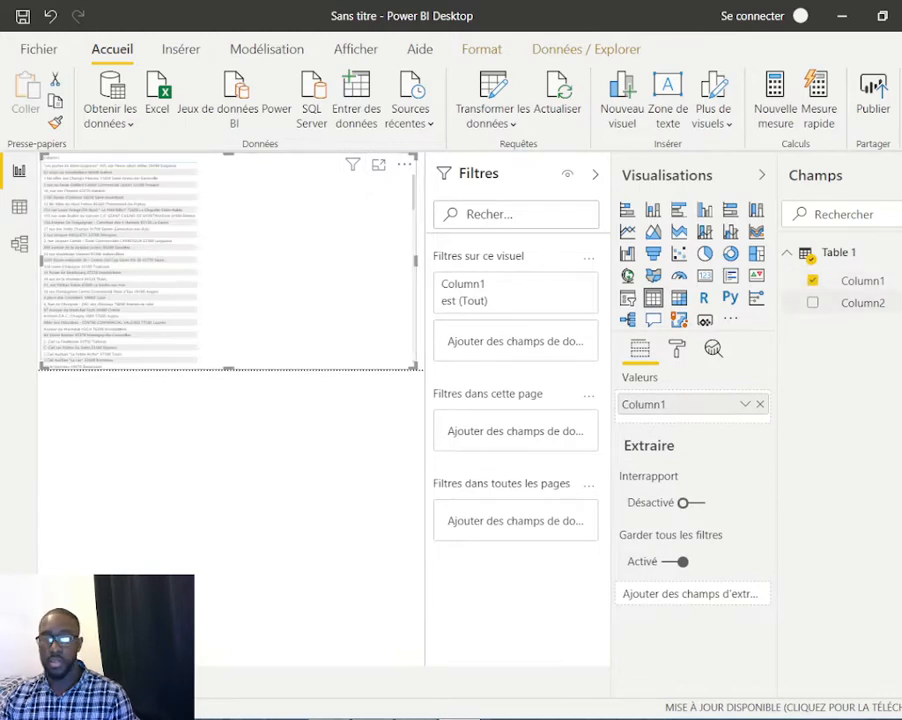
{"action": "left_click", "coordinate": [812, 303]}
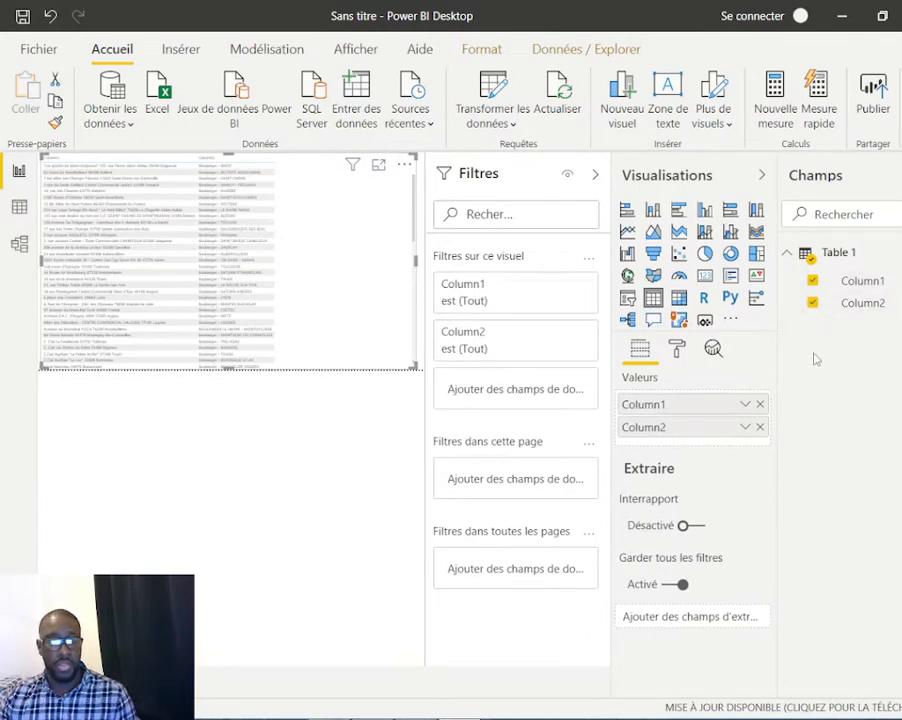
Step: Show the table visual in focus mode and export its data as data.csv to the Scraping Boulanger folder, replacing the existing file
{"action": "left_click", "coordinate": [378, 166]}
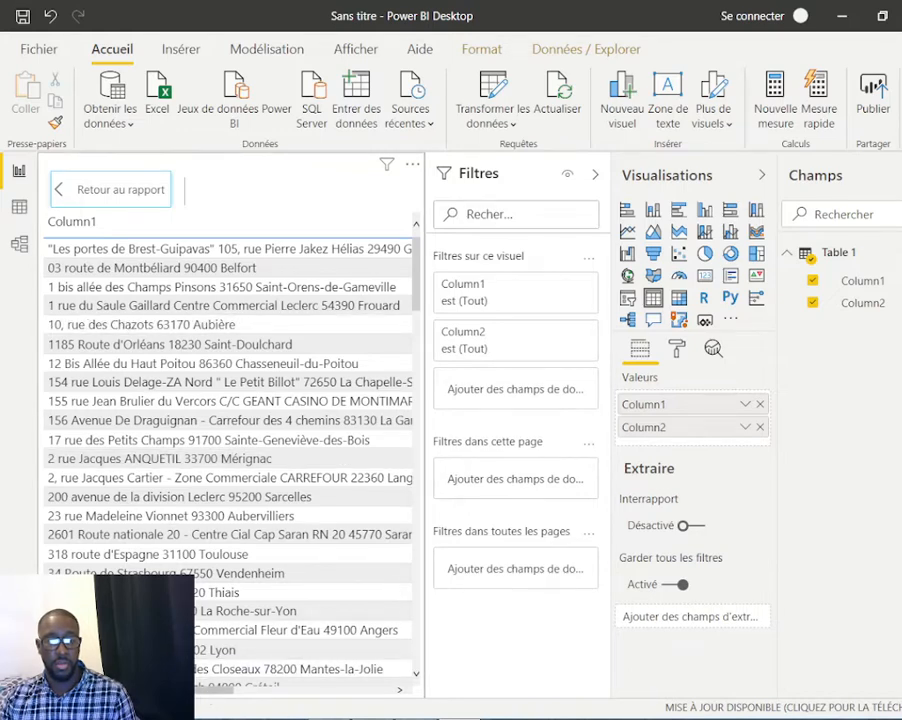
{"action": "left_click_drag", "start_coordinate": [210, 690], "coordinate": [340, 692]}
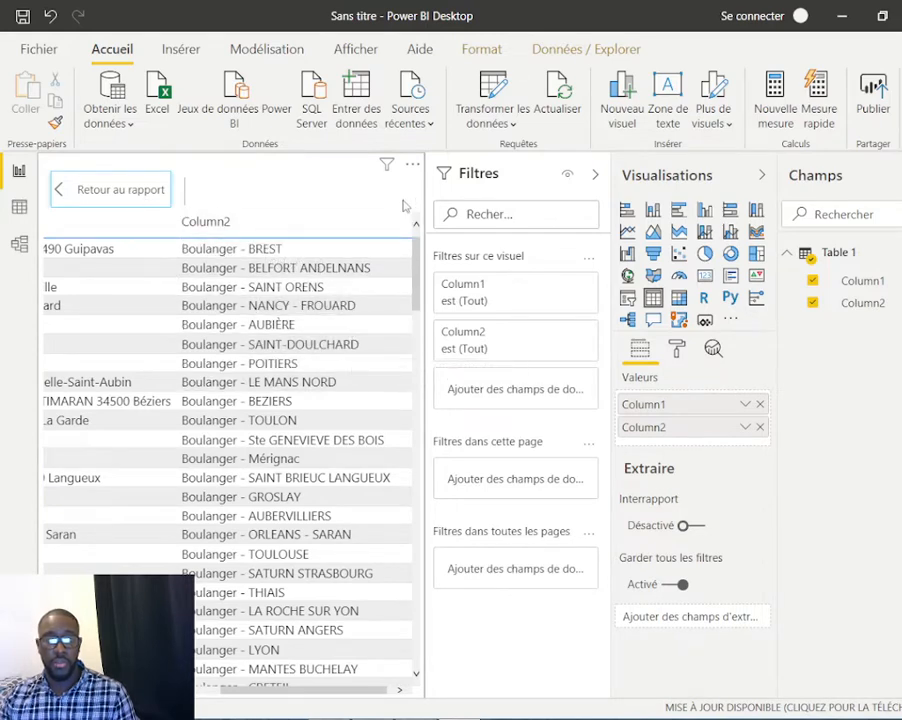
{"action": "left_click", "coordinate": [409, 169]}
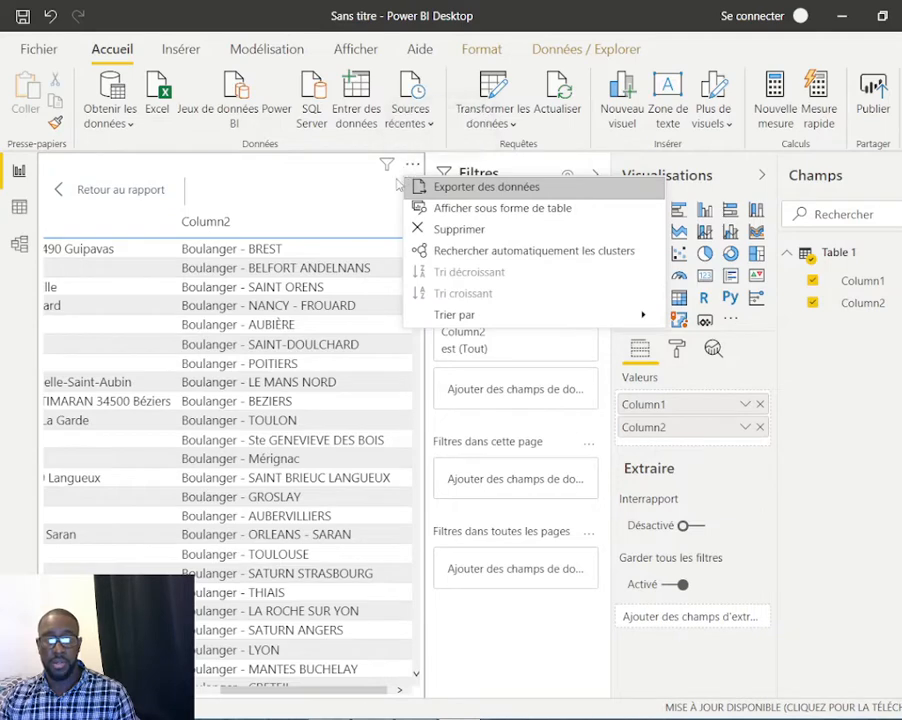
{"action": "left_click", "coordinate": [432, 188]}
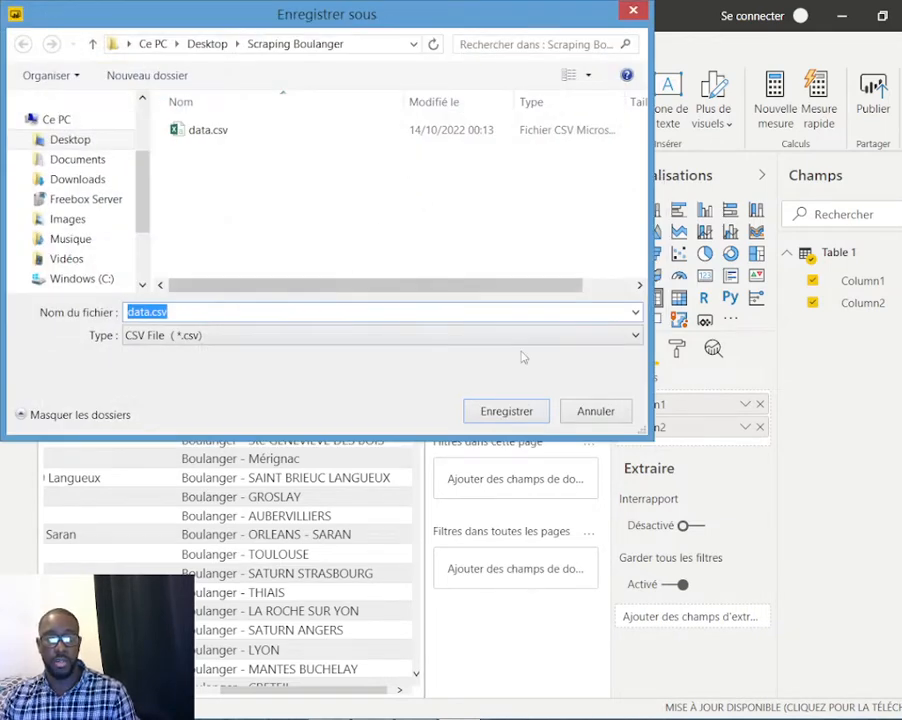
{"action": "left_click", "coordinate": [502, 418]}
{"action": "left_click", "coordinate": [514, 368]}
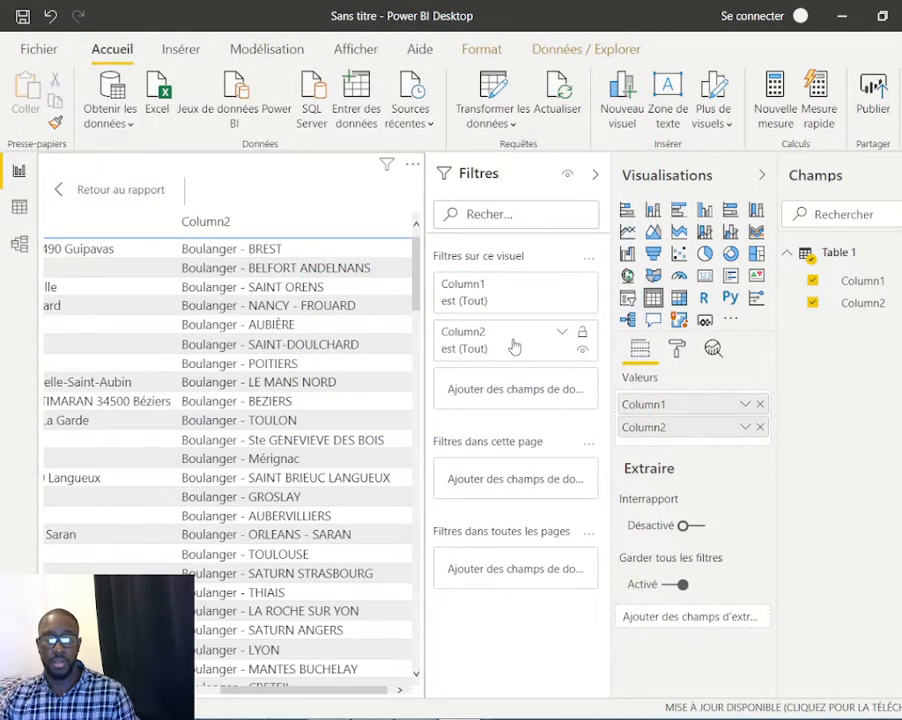
Step: Launch Excel 2016, decline making it the default spreadsheet program and create a blank workbook
{"action": "key", "text": "super"}
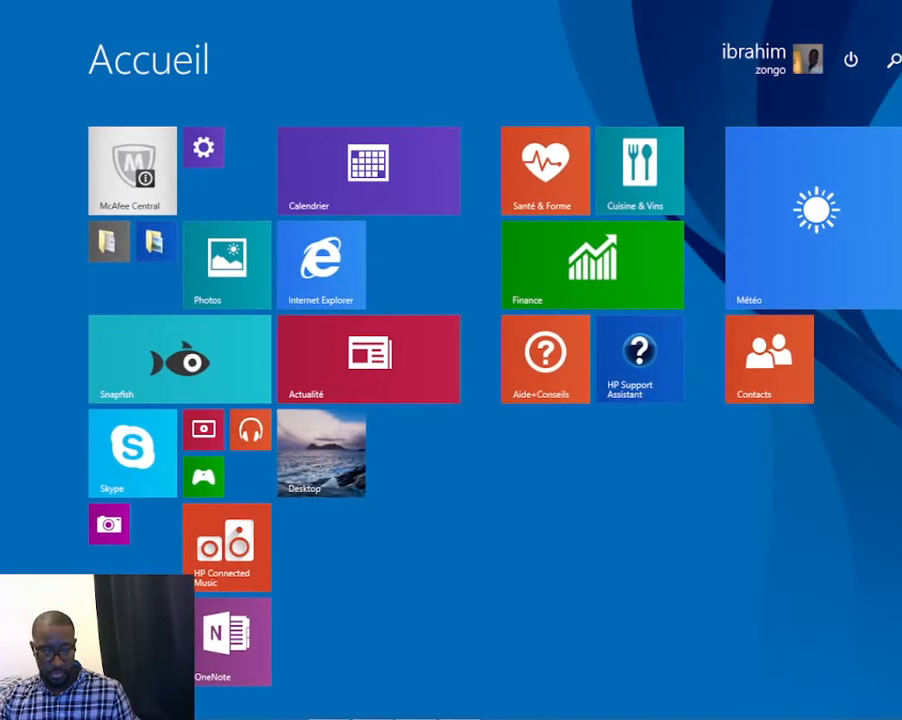
{"action": "type", "text": "excel 2016"}
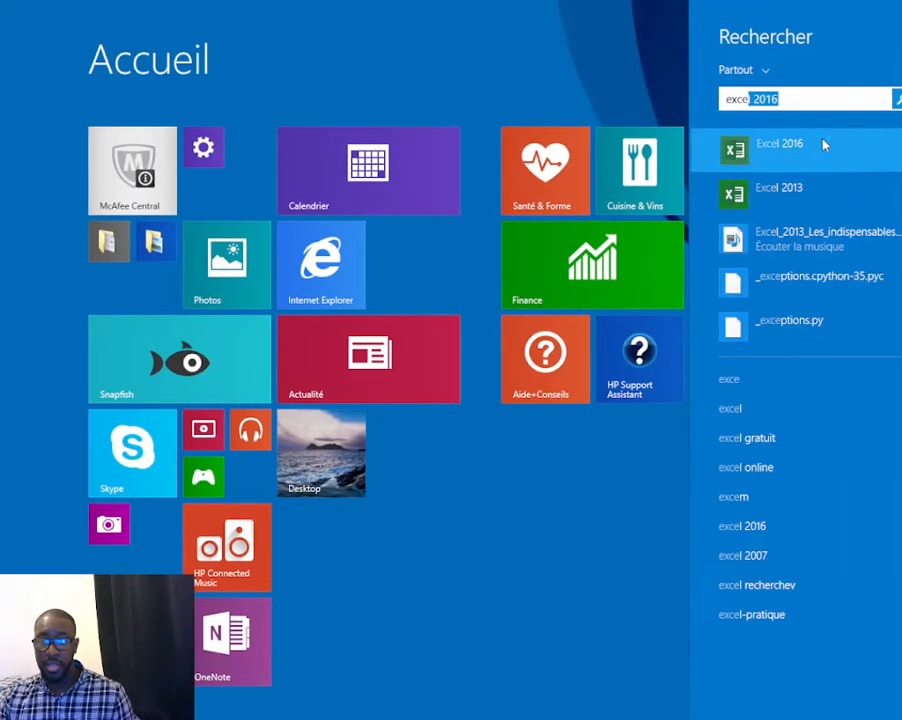
{"action": "left_click", "coordinate": [821, 140]}
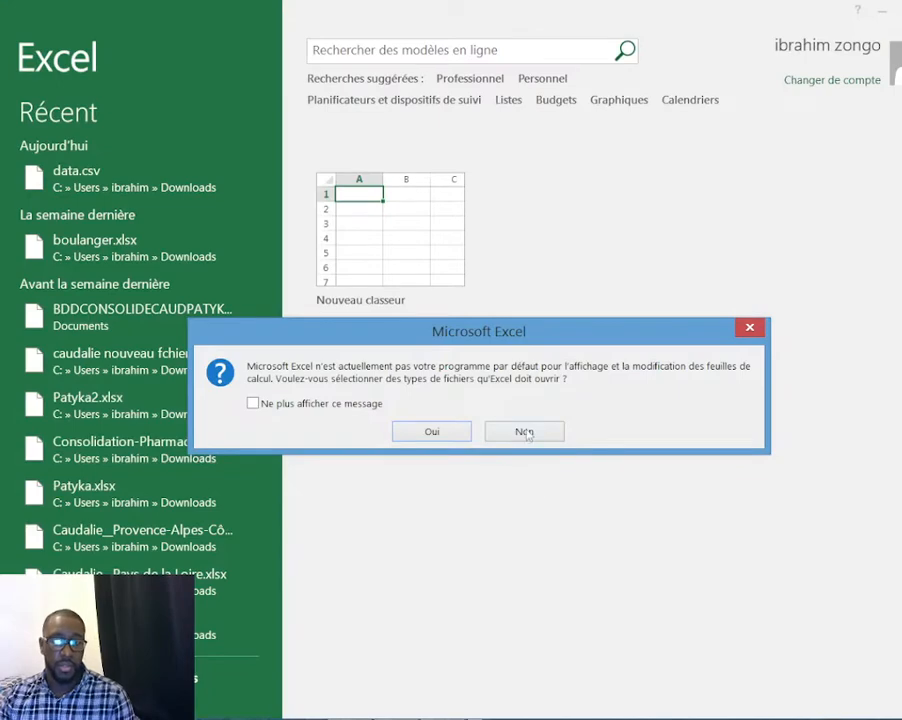
{"action": "left_click", "coordinate": [525, 433]}
{"action": "left_click", "coordinate": [660, 556]}
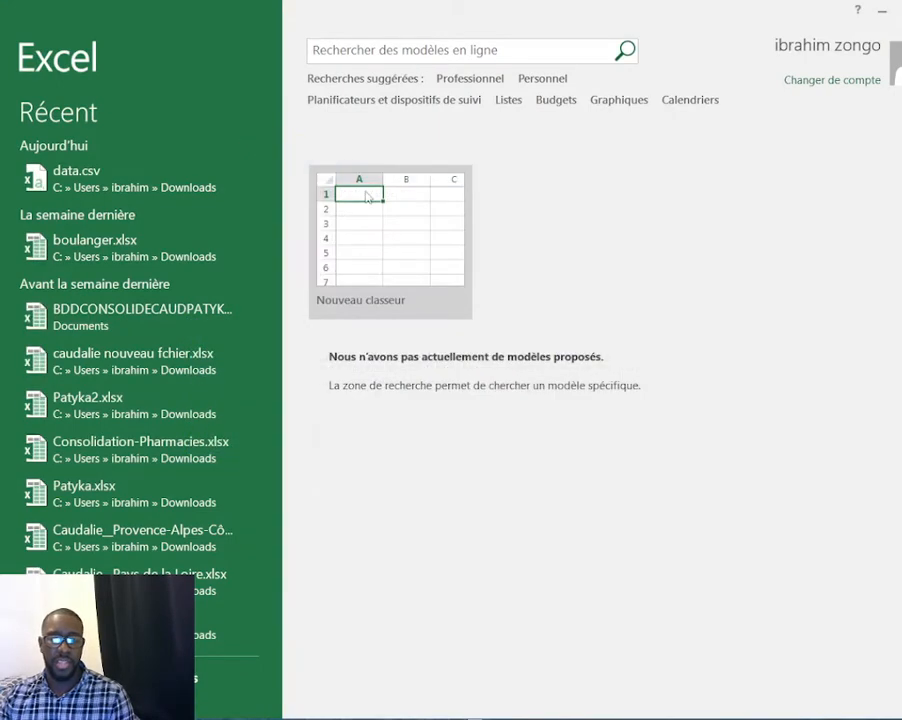
{"action": "left_click", "coordinate": [367, 197]}
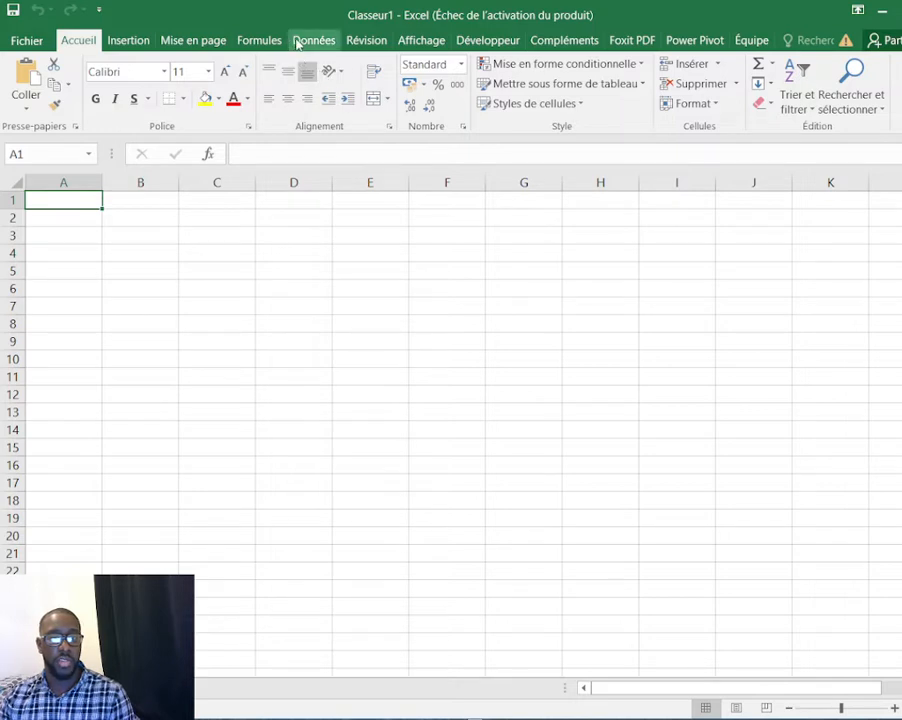
Step: Start a text file import of data.csv from the Scraping Boulanger folder on the Desktop
{"action": "left_click", "coordinate": [297, 41]}
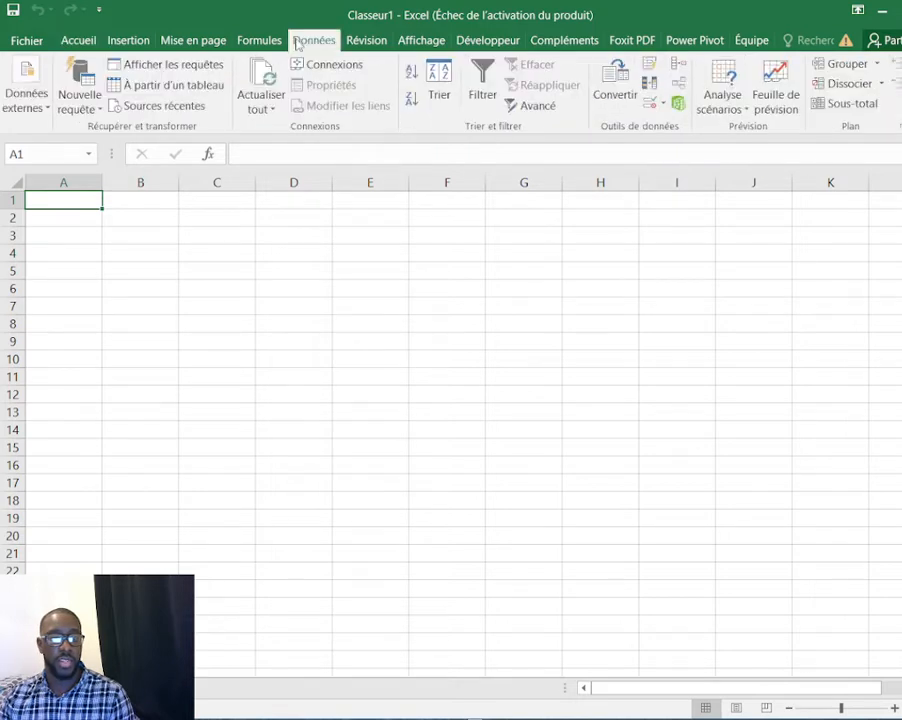
{"action": "left_click", "coordinate": [30, 100]}
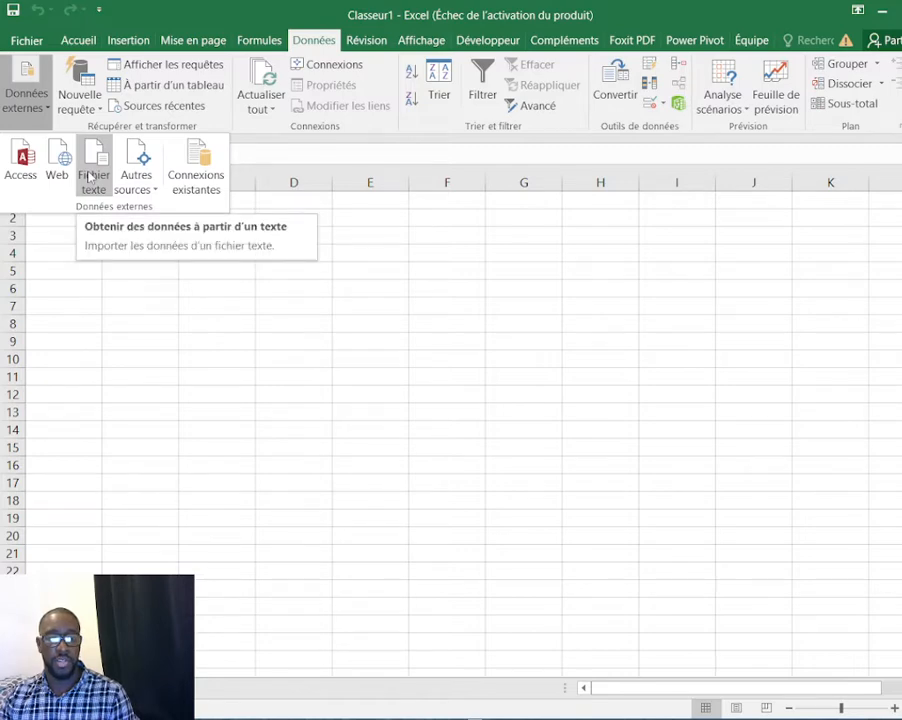
{"action": "left_click", "coordinate": [90, 177]}
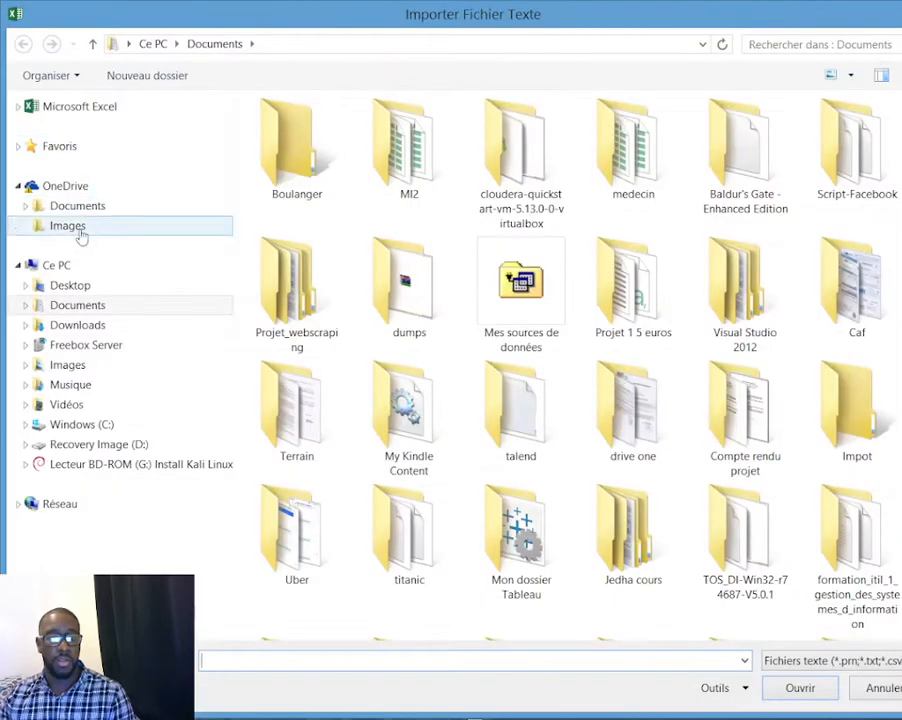
{"action": "left_click", "coordinate": [87, 288]}
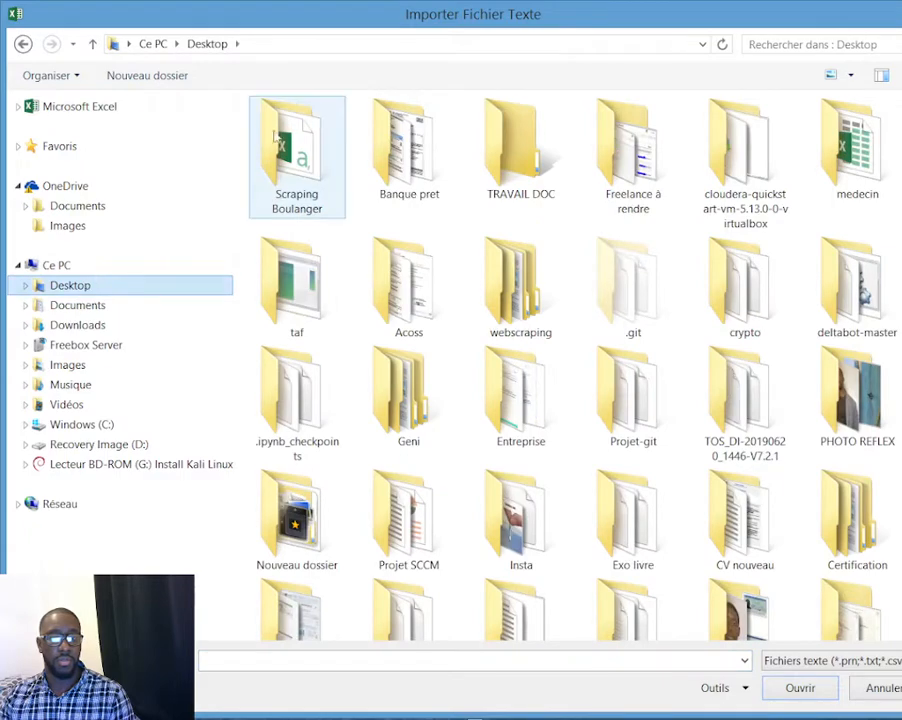
{"action": "double_click", "coordinate": [288, 145]}
{"action": "double_click", "coordinate": [288, 140]}
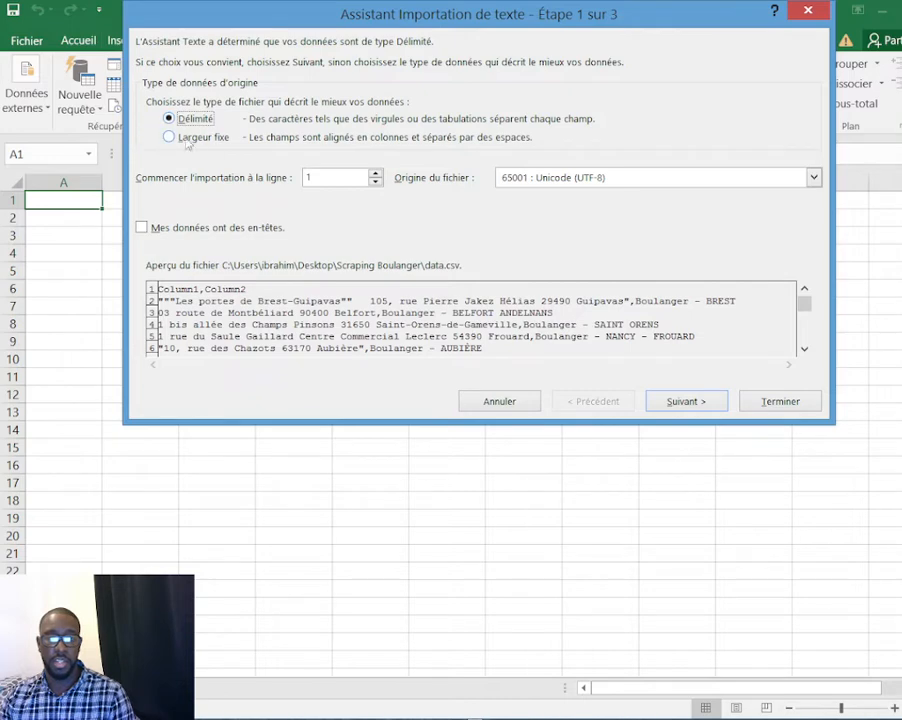
Step: Import the delimited data with a comma as custom separator instead of tab, keeping the Standard column format, into the existing sheet at A1
{"action": "left_click", "coordinate": [676, 401]}
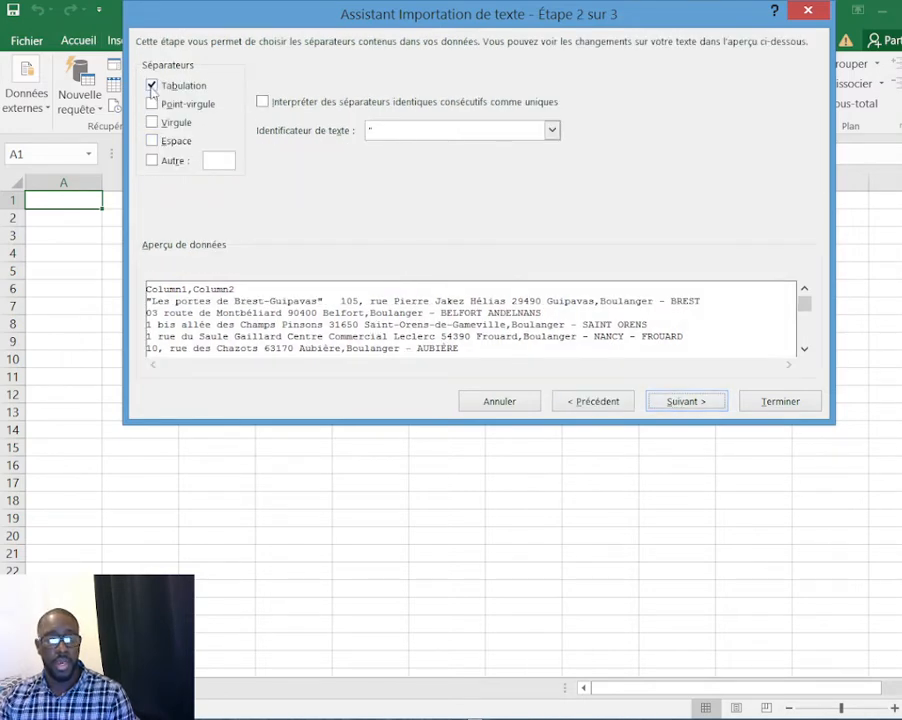
{"action": "left_click", "coordinate": [152, 90]}
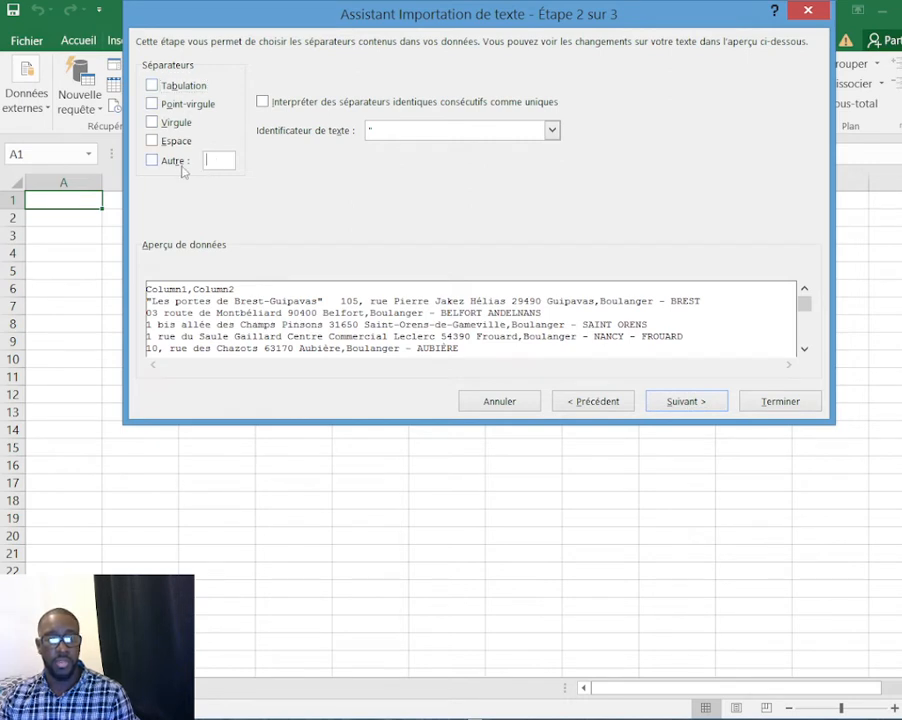
{"action": "left_click", "coordinate": [177, 158]}
{"action": "type", "text": ","}
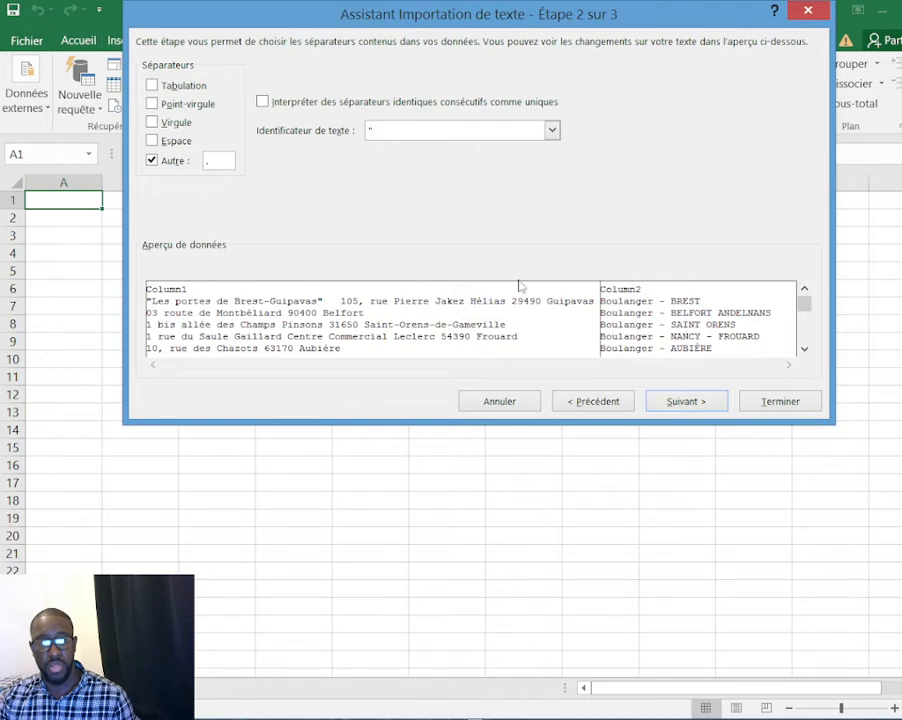
{"action": "left_click", "coordinate": [684, 404]}
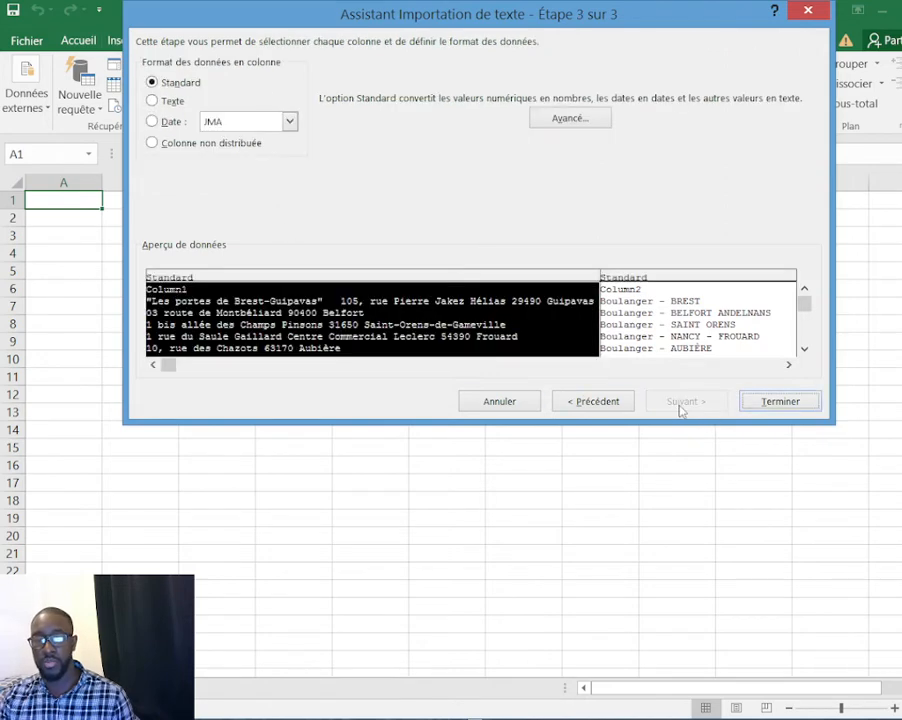
{"action": "left_click", "coordinate": [775, 402]}
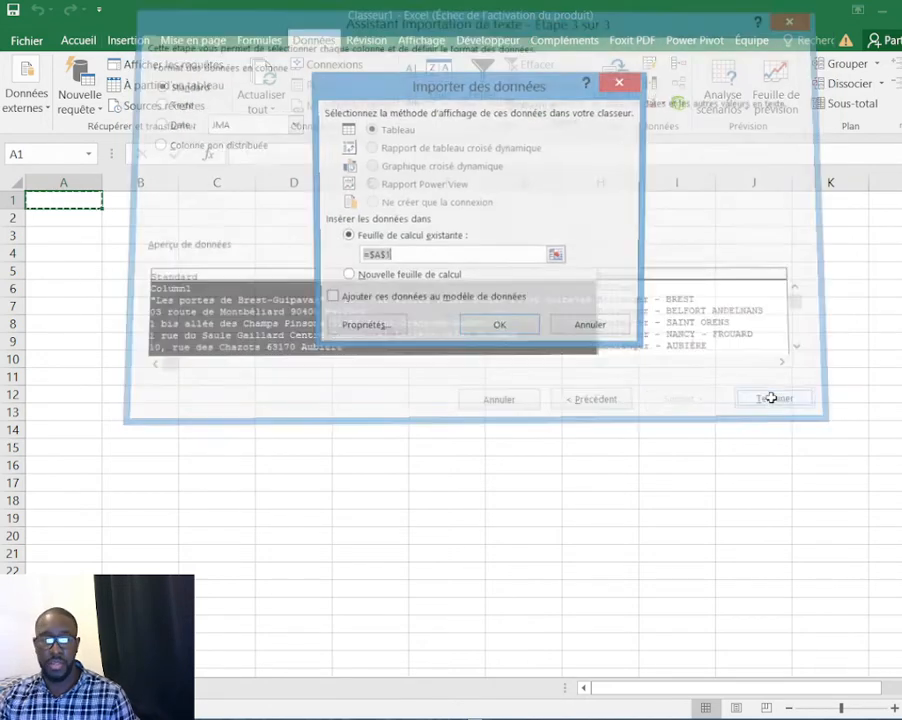
{"action": "left_click", "coordinate": [500, 330]}
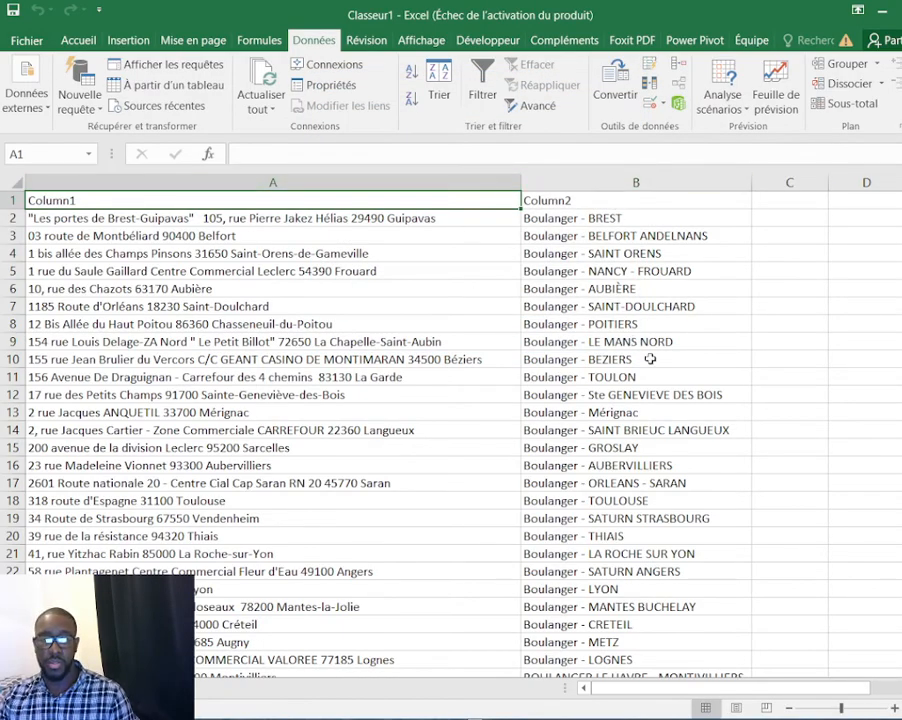
Step: Look through the imported store addresses and names in columns A and B, returning to the first row
{"action": "scroll", "coordinate": [650, 358], "scroll_direction": "down", "scroll_amount": 20}
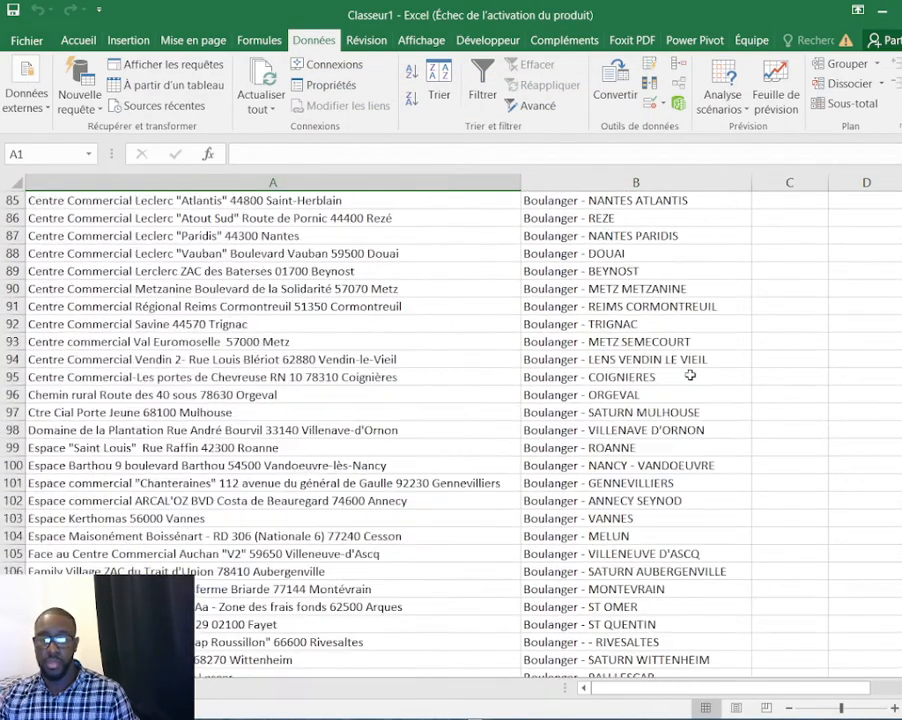
{"action": "scroll", "coordinate": [690, 370], "scroll_direction": "up", "scroll_amount": 20}
{"action": "scroll", "coordinate": [702, 362], "scroll_direction": "down", "scroll_amount": 14}
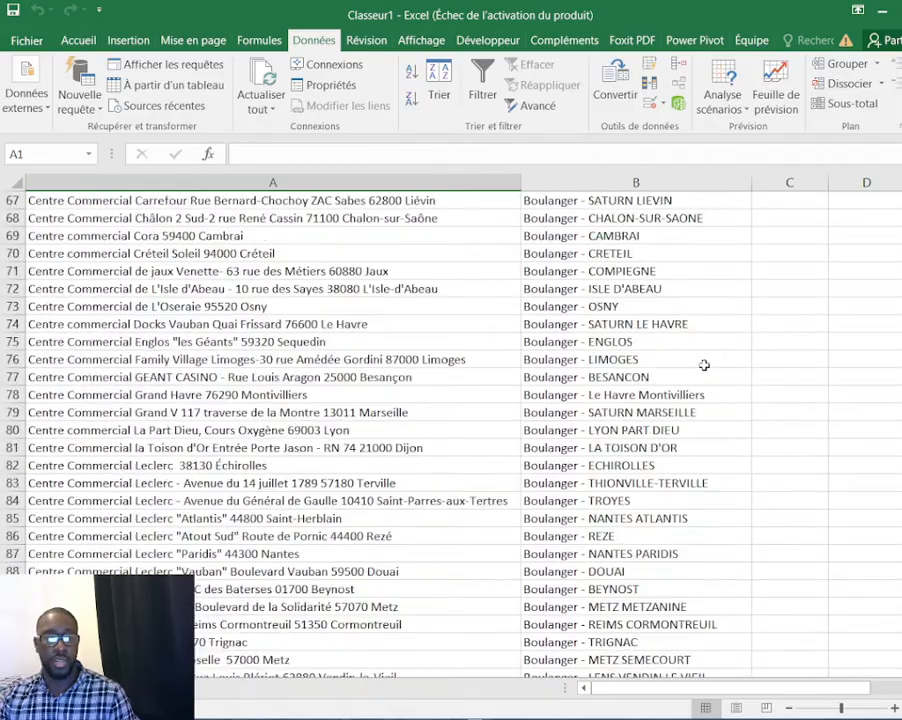
{"action": "scroll", "coordinate": [704, 364], "scroll_direction": "down", "scroll_amount": 18}
{"action": "scroll", "coordinate": [606, 411], "scroll_direction": "up", "scroll_amount": 7}
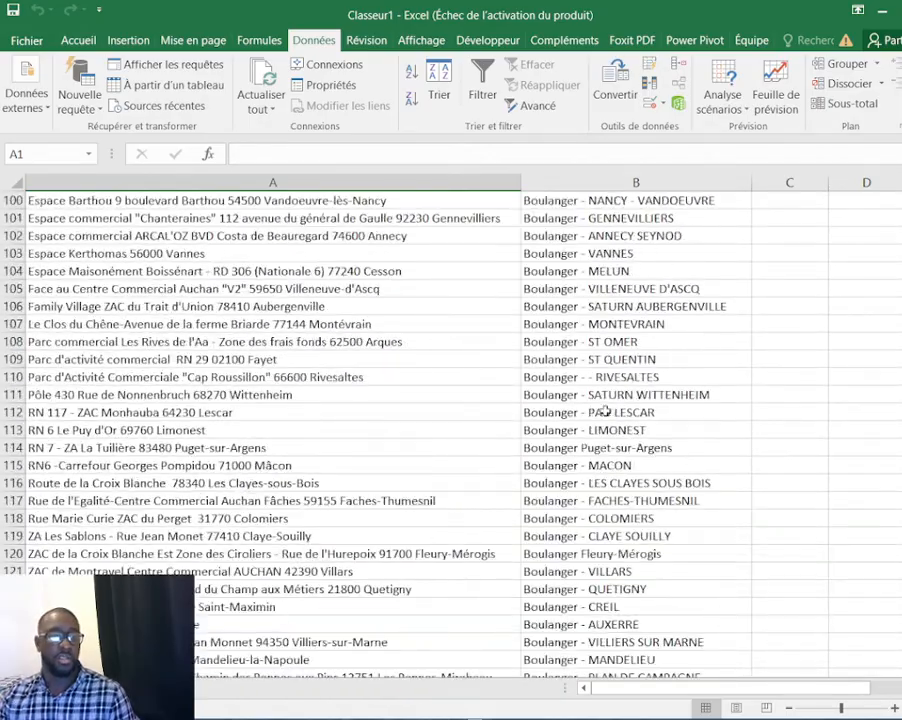
{"action": "scroll", "coordinate": [606, 411], "scroll_direction": "up", "scroll_amount": 20}
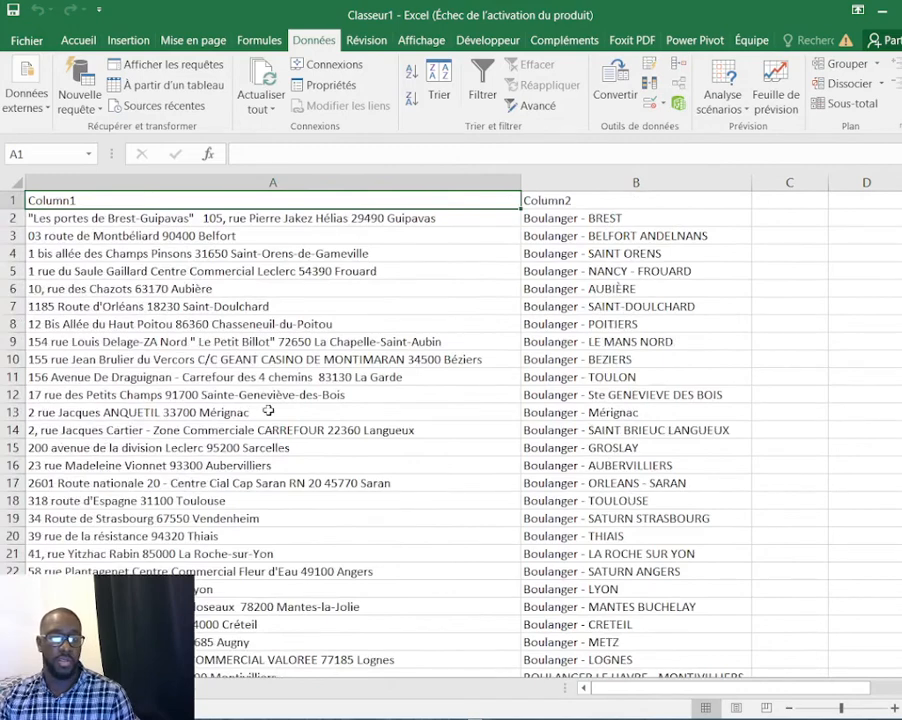